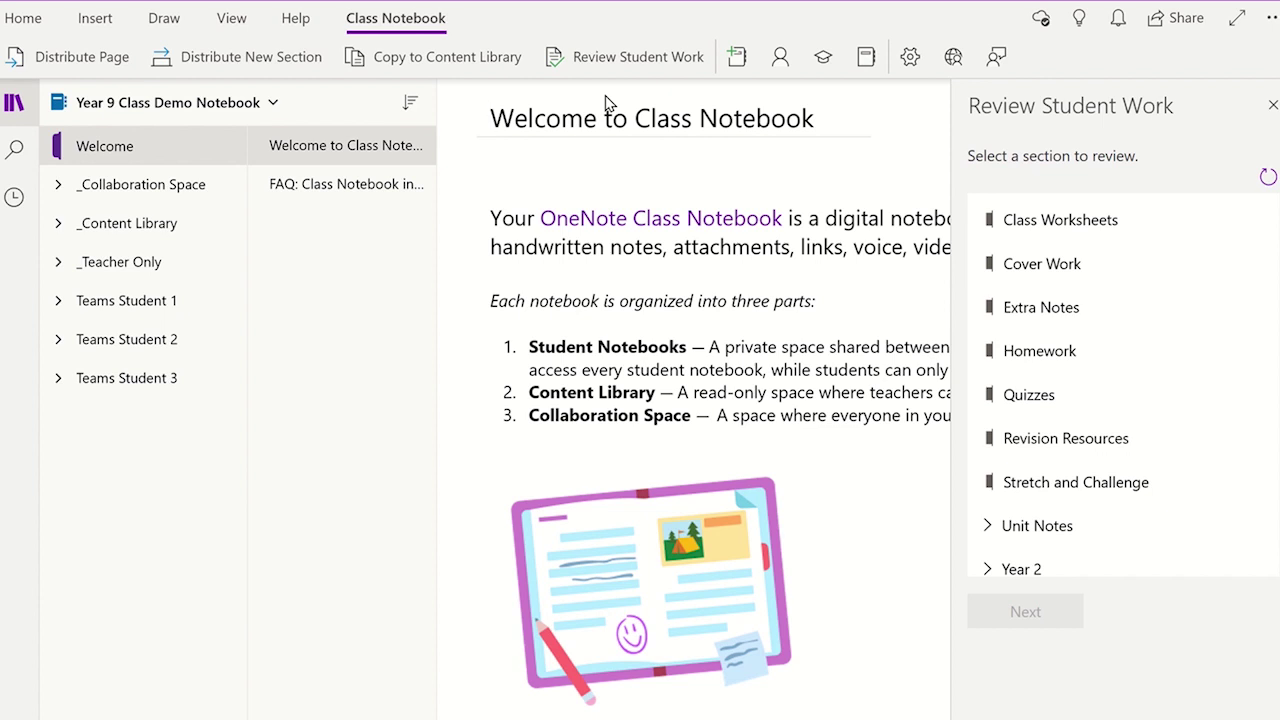
Pick the Homework section in the Review Student Work panel
click(1057, 362)
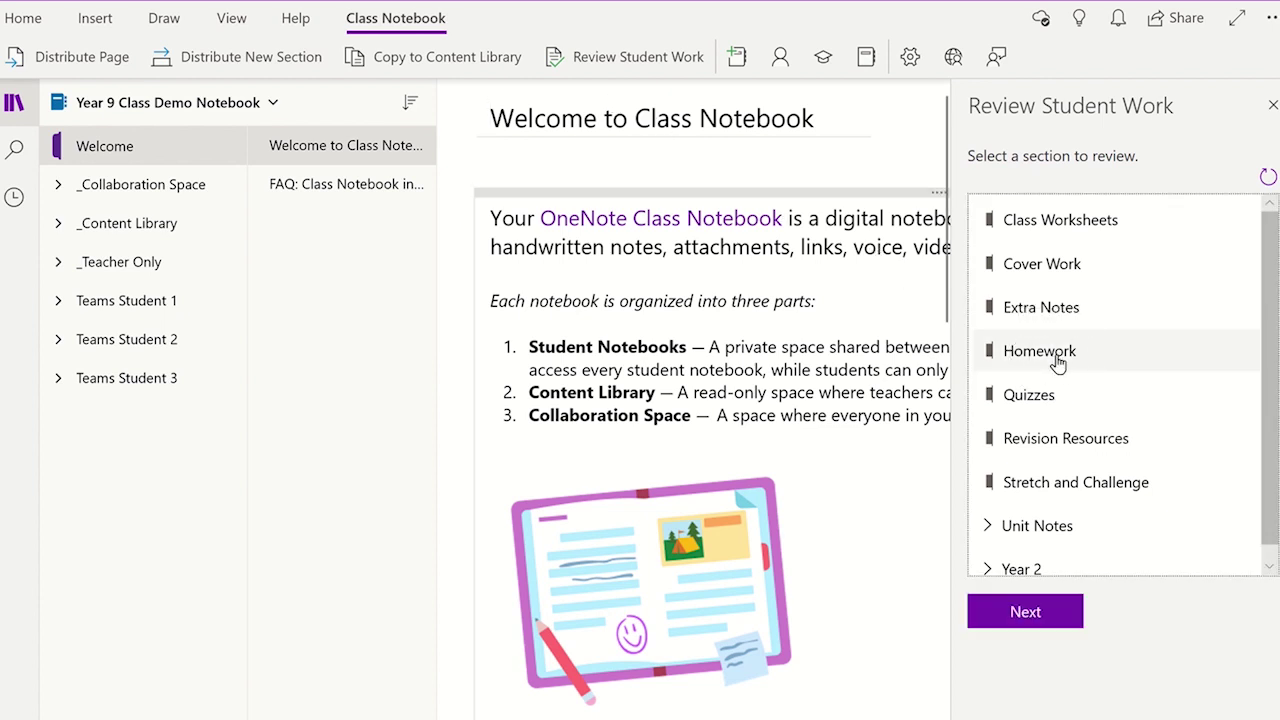
Choose the Plant Responses Worksheet page and list the three Teams students who have it
click(1040, 618)
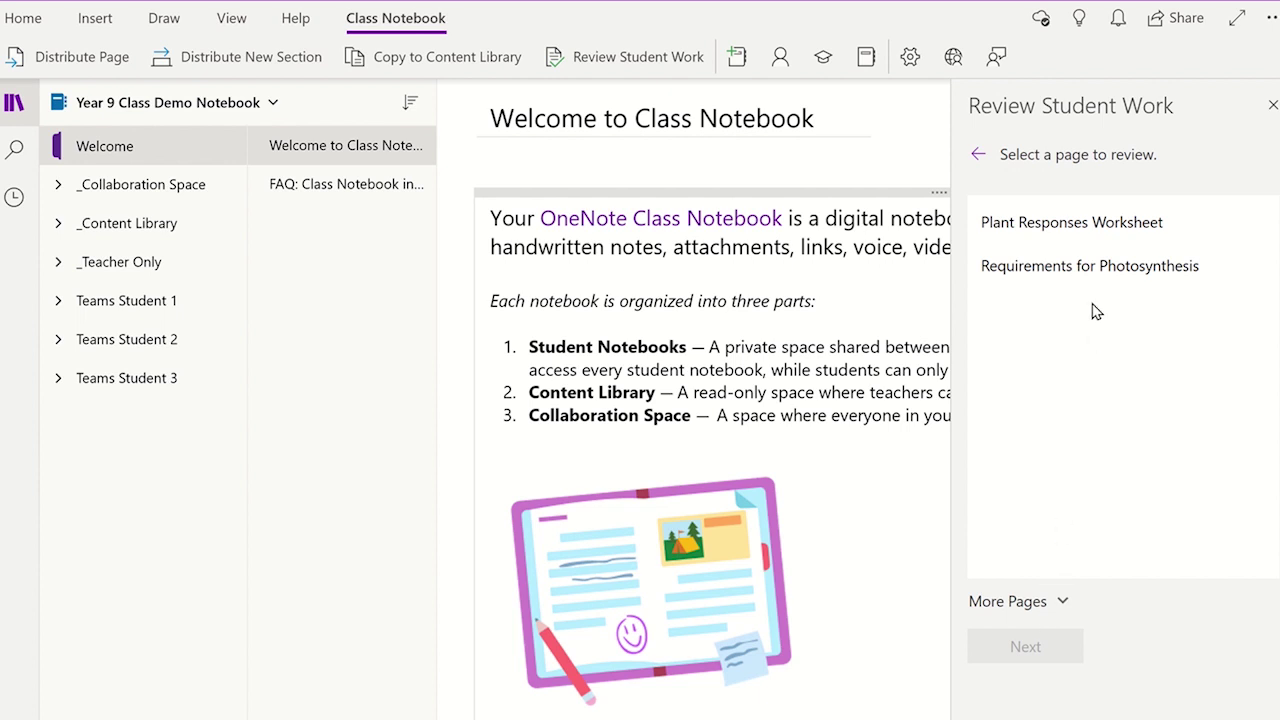
click(1086, 220)
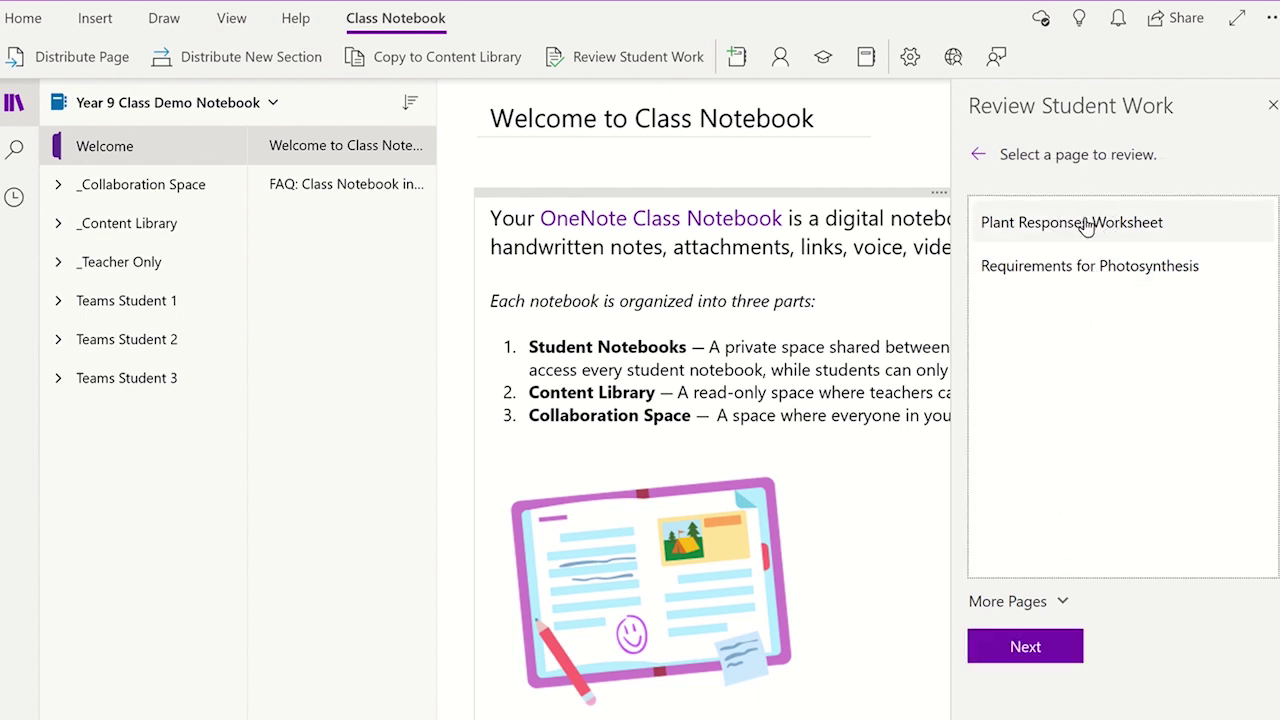
click(1030, 645)
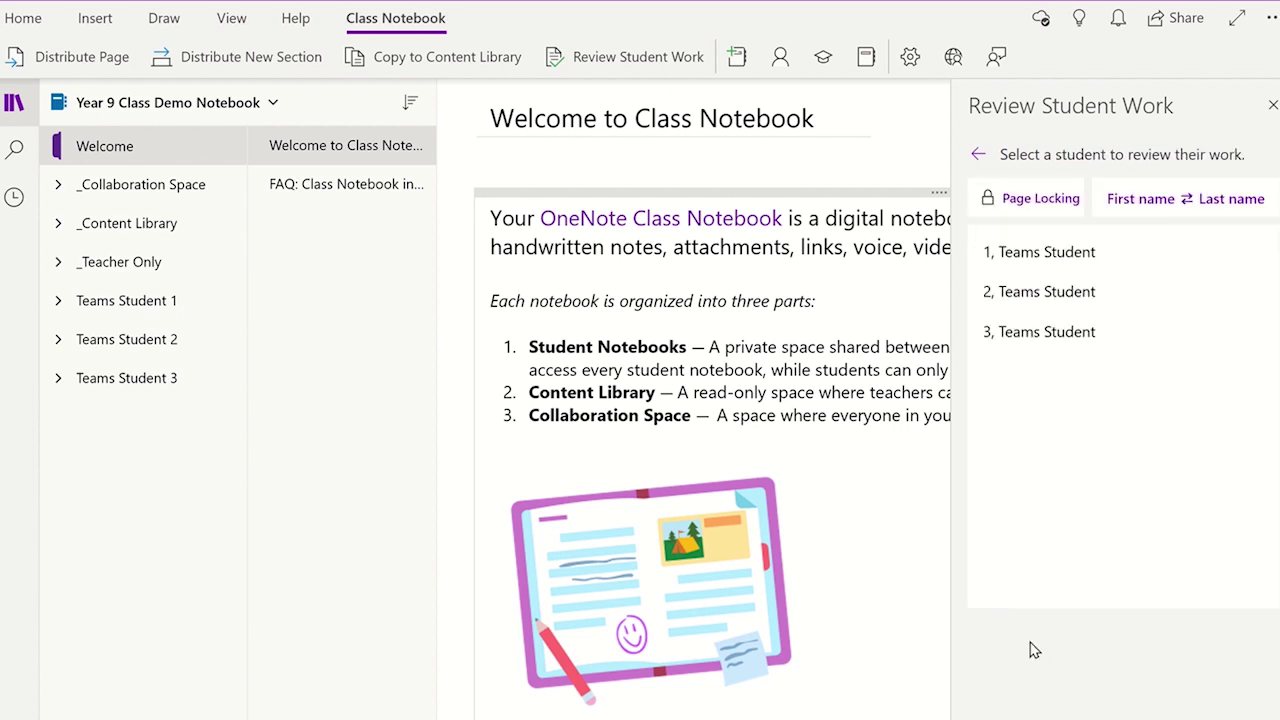
View Teams Students 1, 2 and 3's worksheets, return to Student 1, and show the Page Locking list
click(1045, 258)
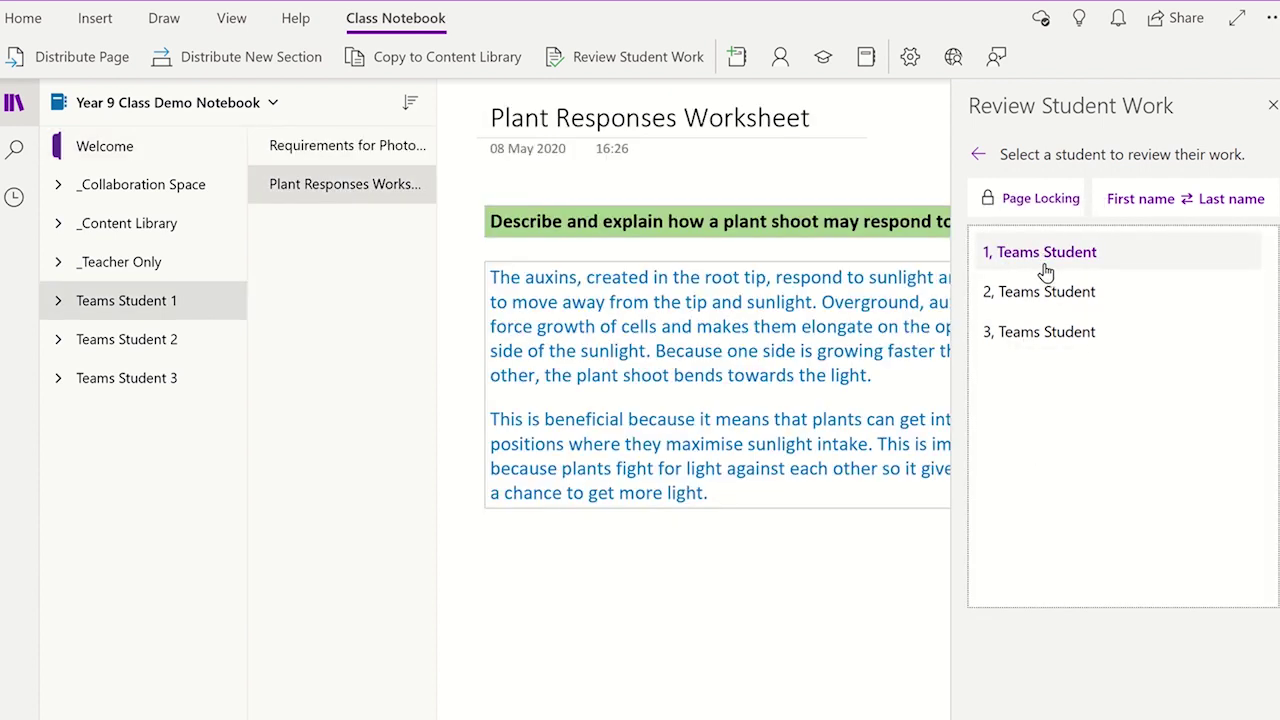
click(1046, 300)
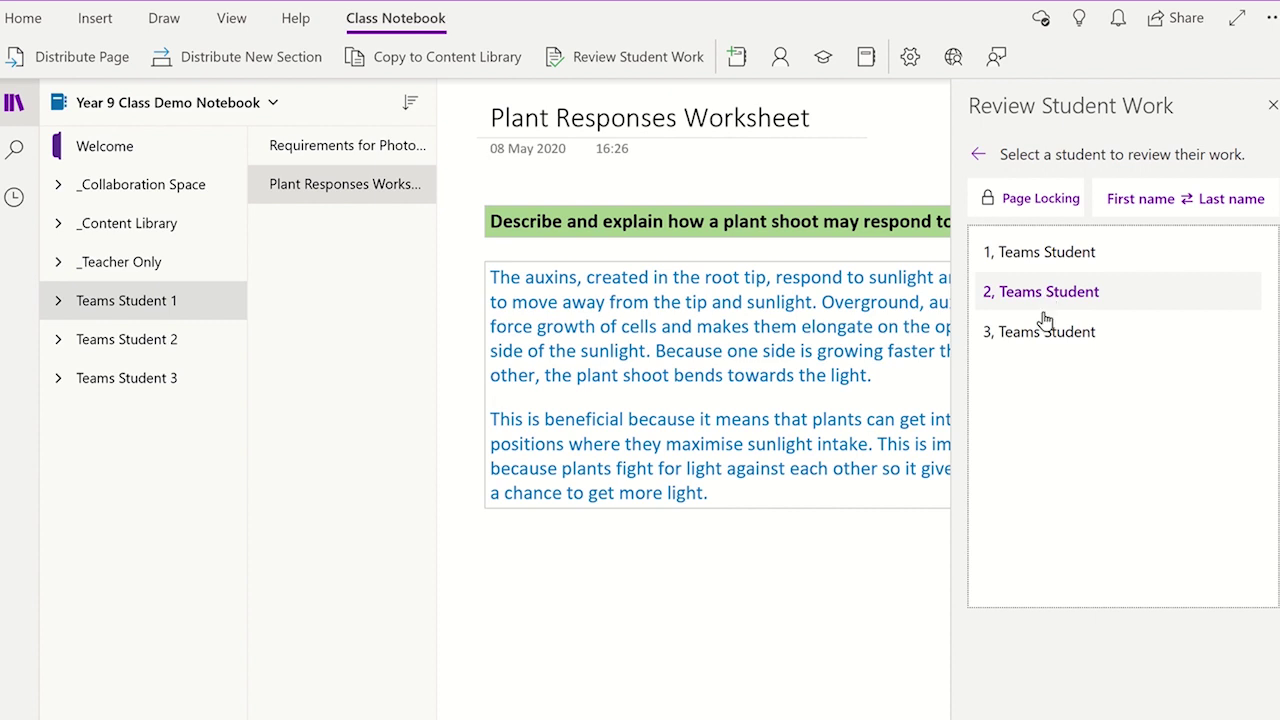
click(1042, 336)
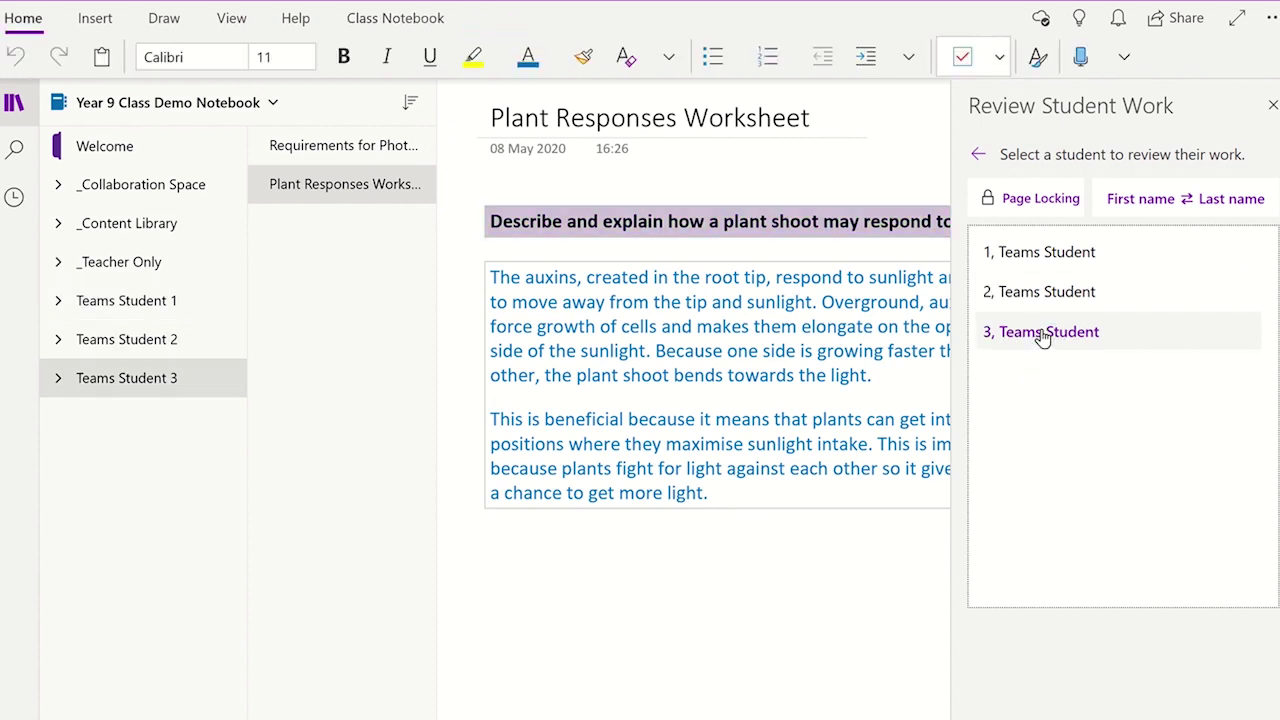
click(1040, 255)
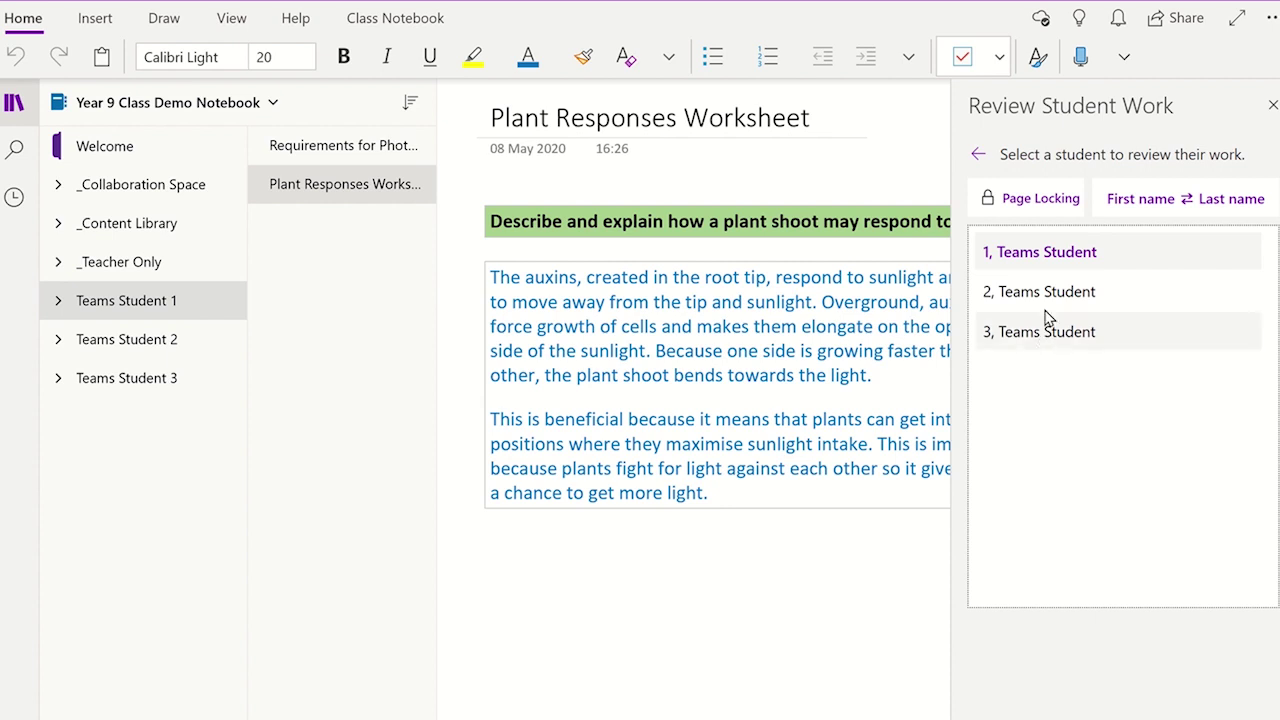
click(1038, 204)
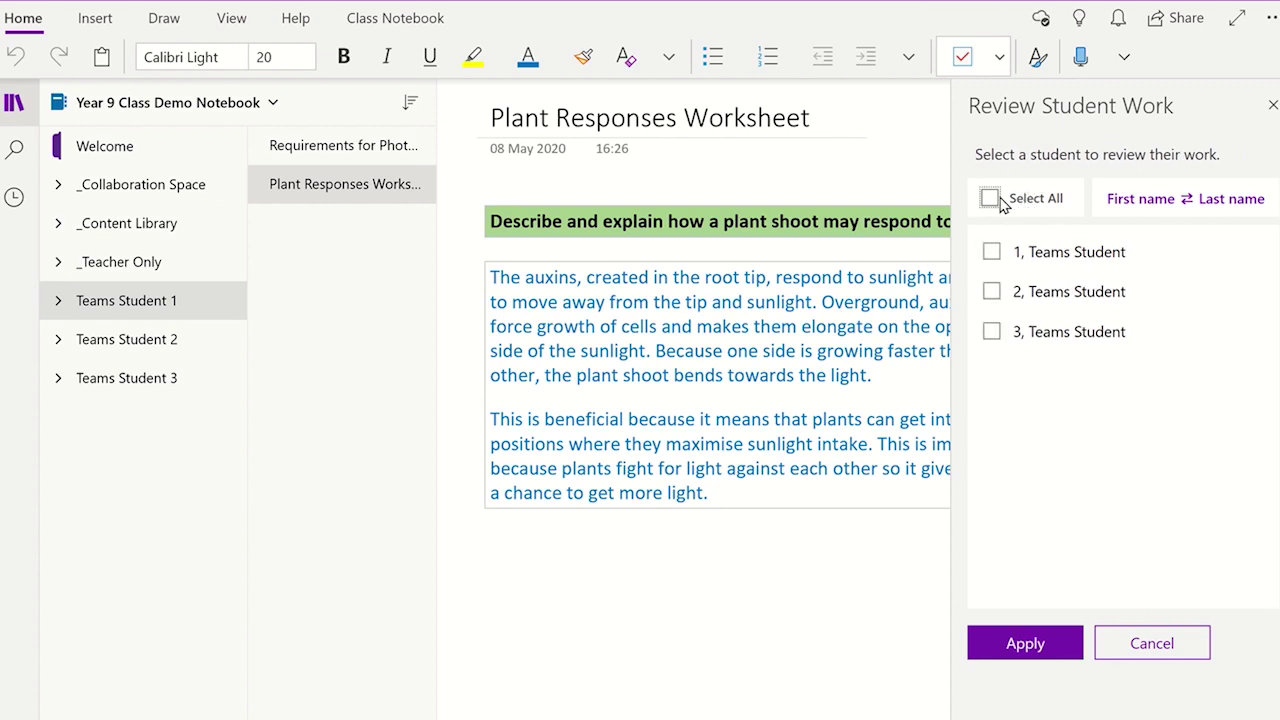
Lock the worksheet for all three students with Select All, then unlock it for everyone
click(990, 199)
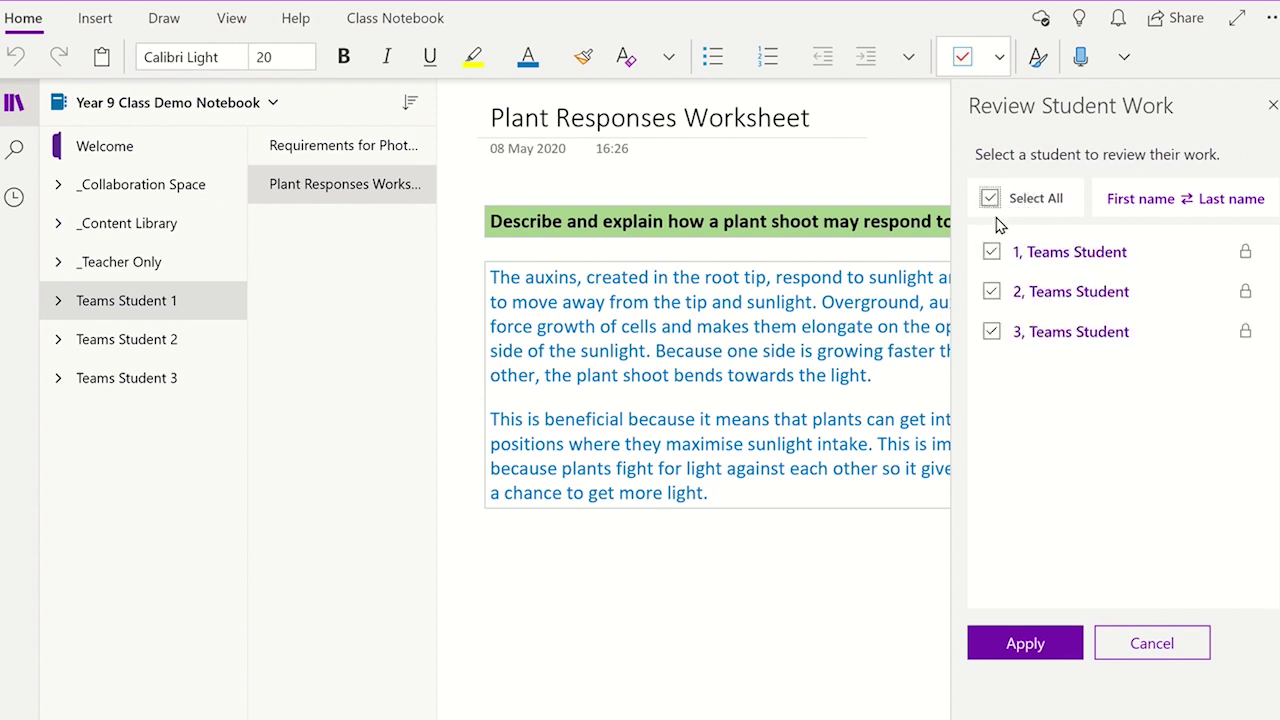
click(1012, 643)
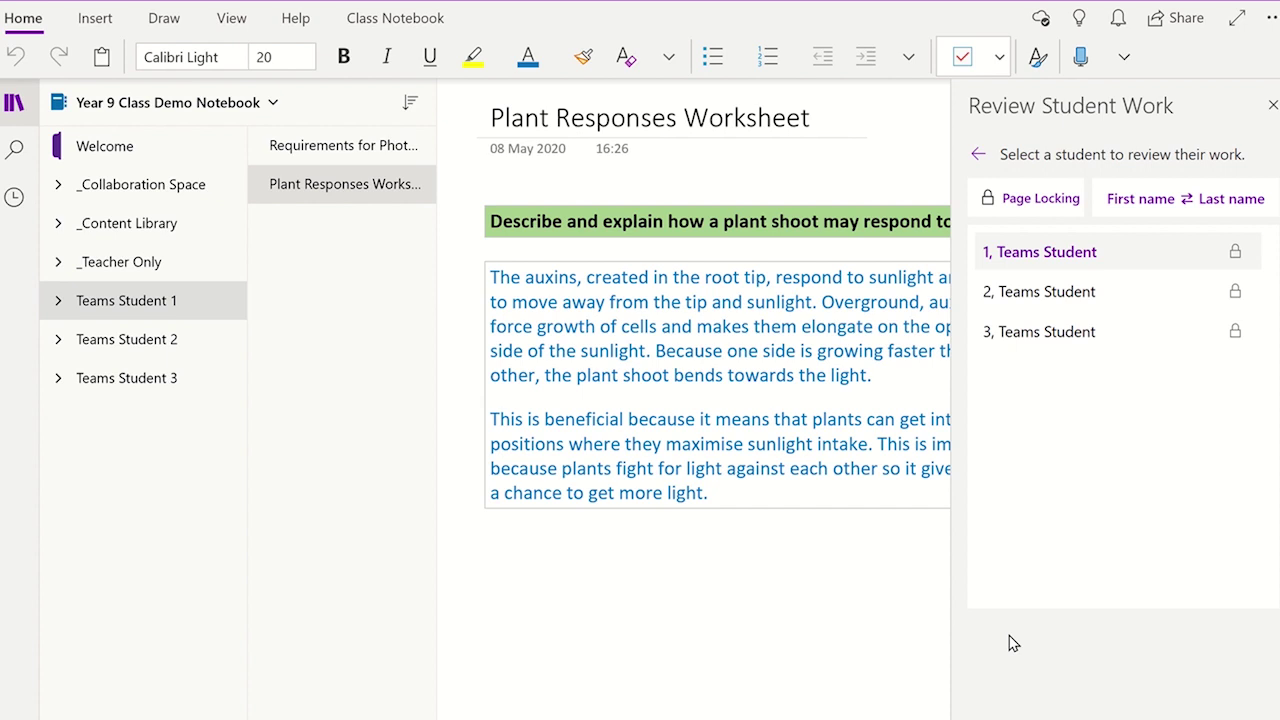
click(1033, 203)
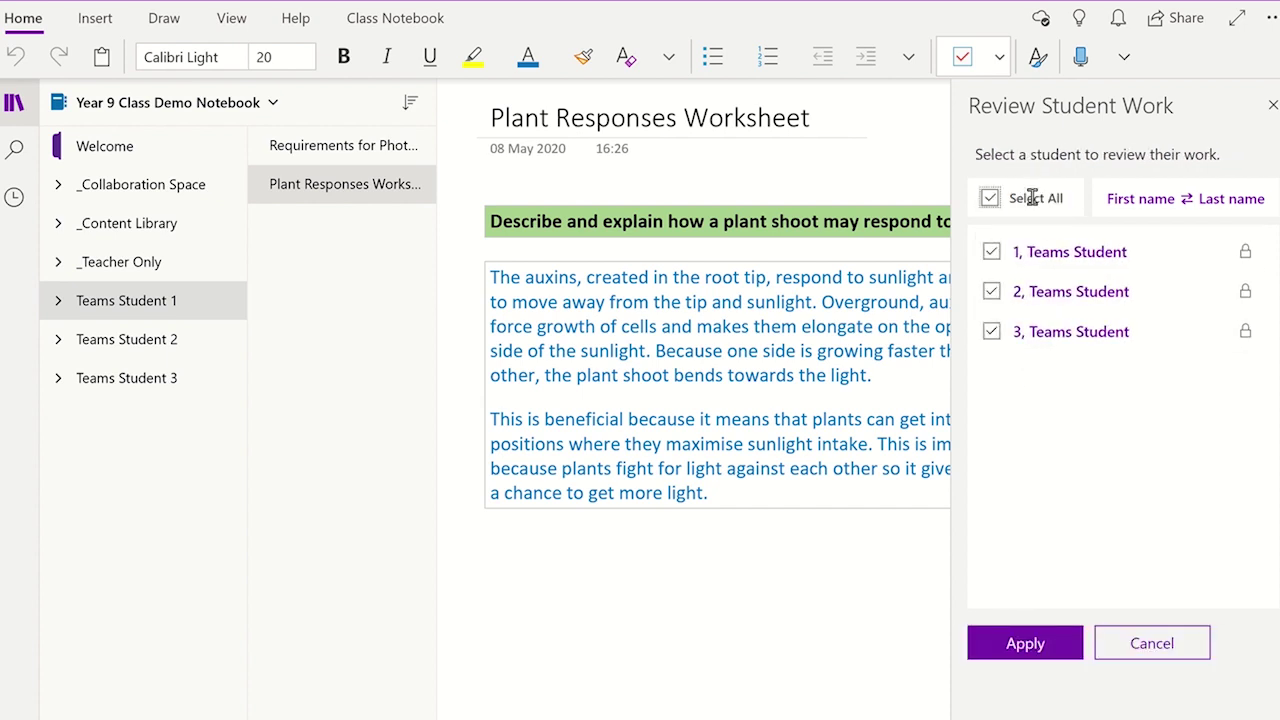
click(990, 200)
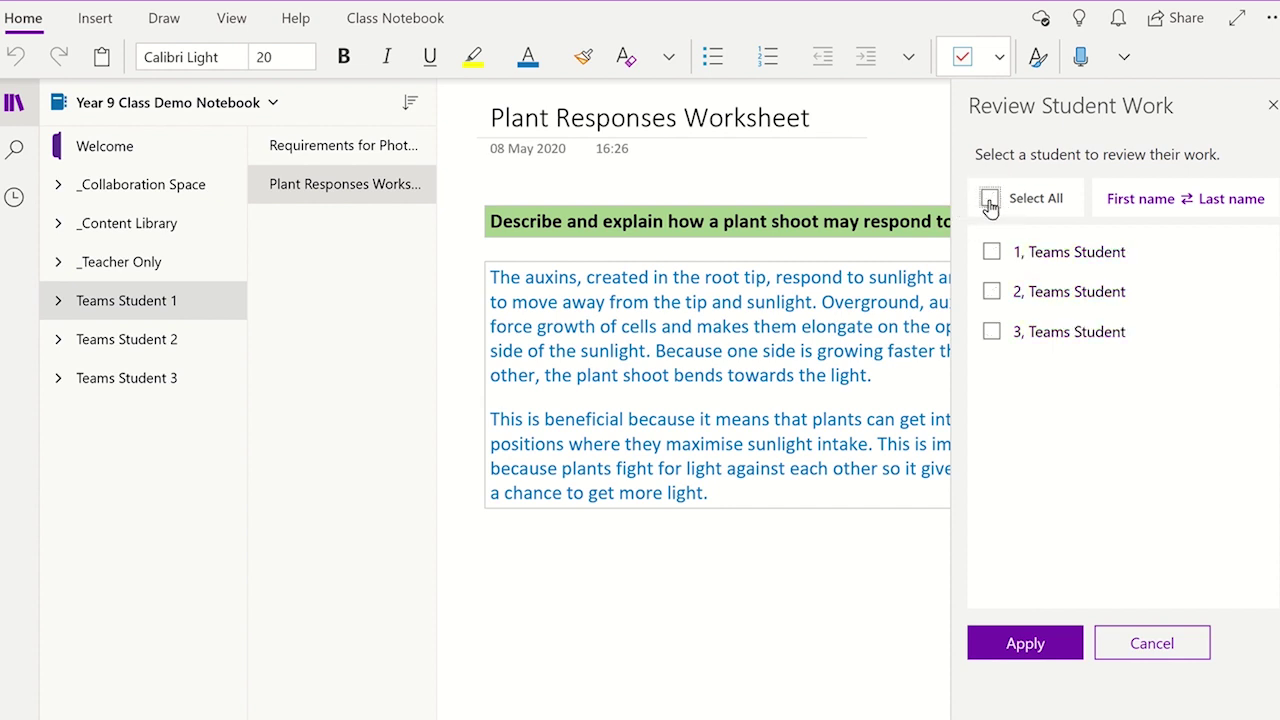
click(1004, 645)
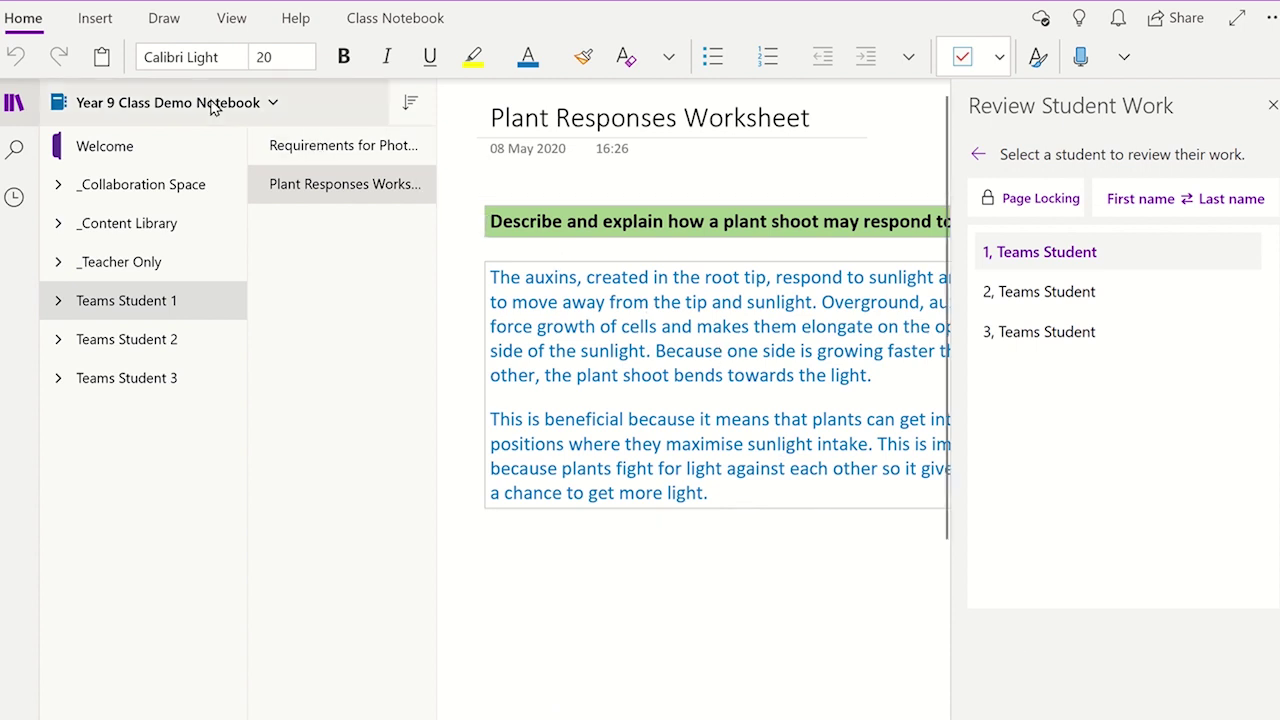
Change the Draw tab pen's ink colour from red to green
click(163, 24)
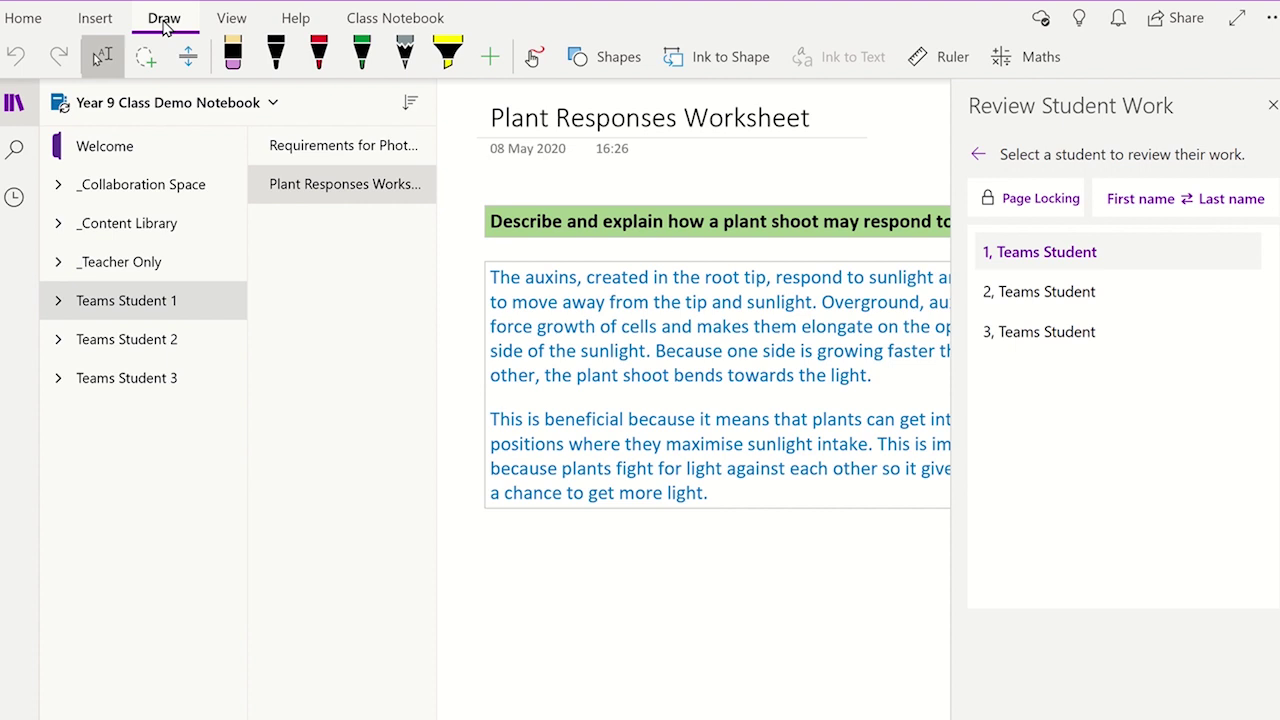
click(319, 56)
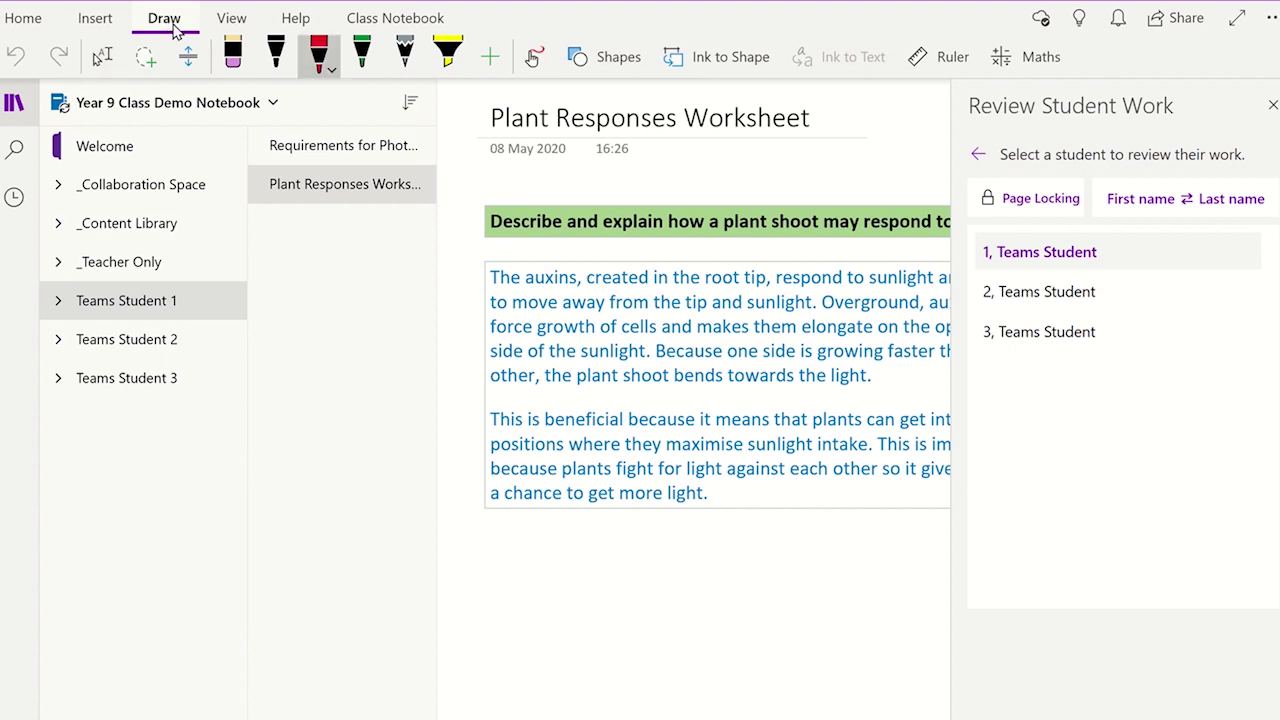
click(331, 74)
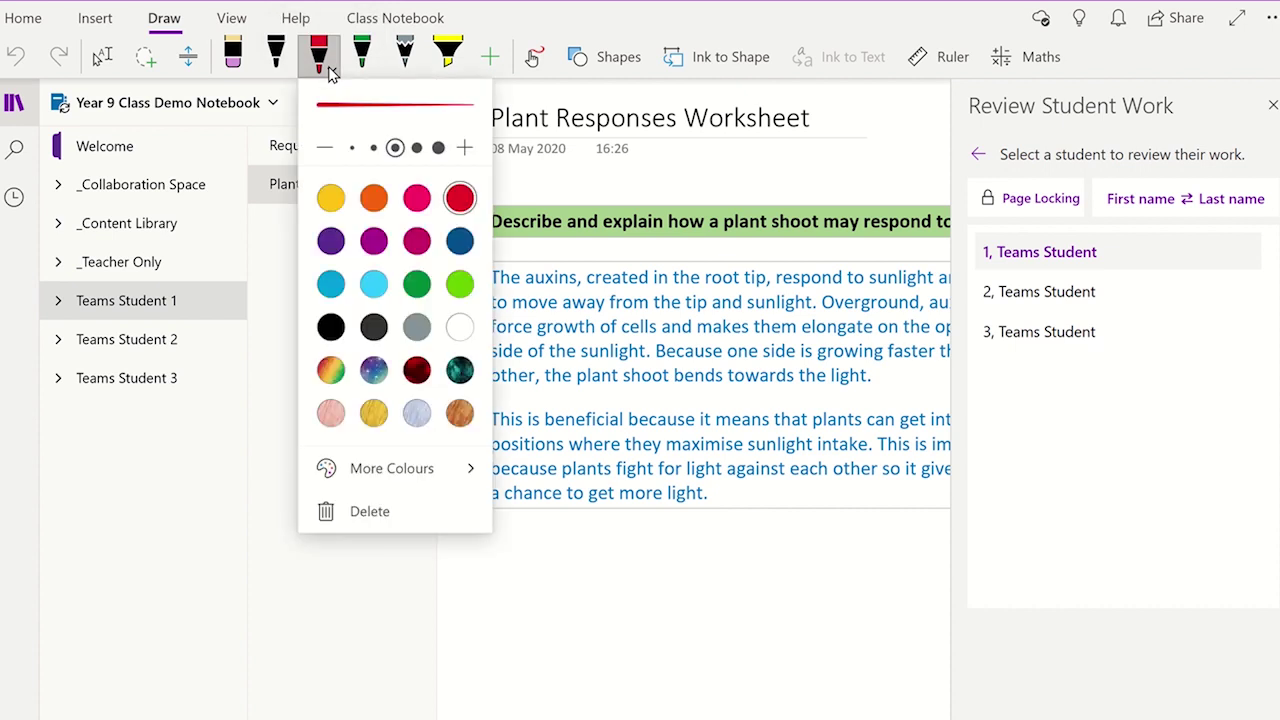
click(417, 285)
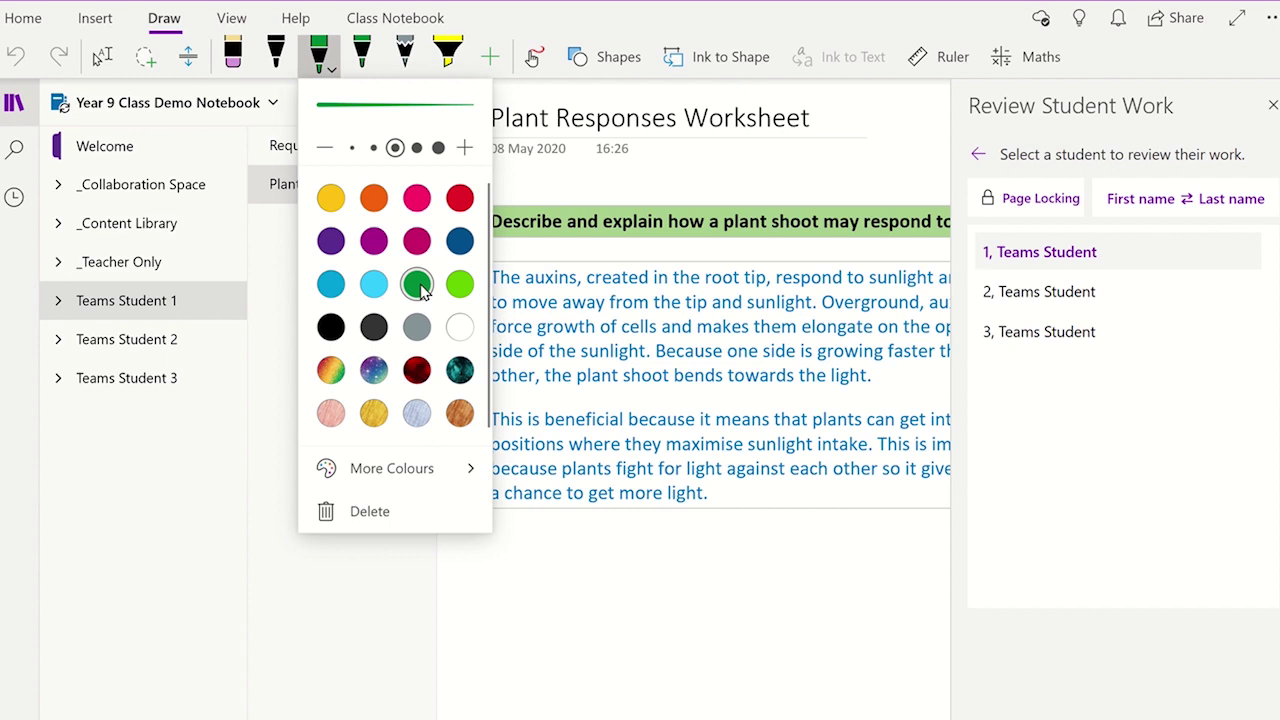
click(318, 58)
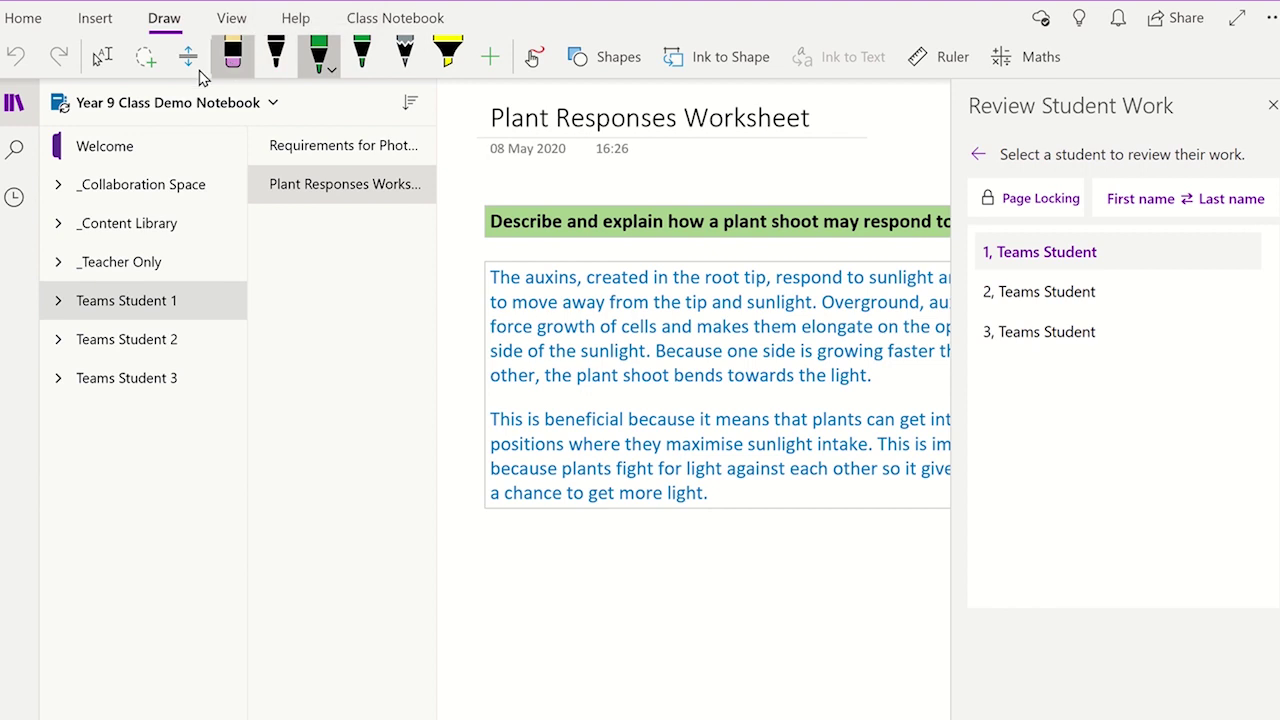
Collapse the notebook and page lists and handwrite green feedback below Student 1's answer
click(14, 104)
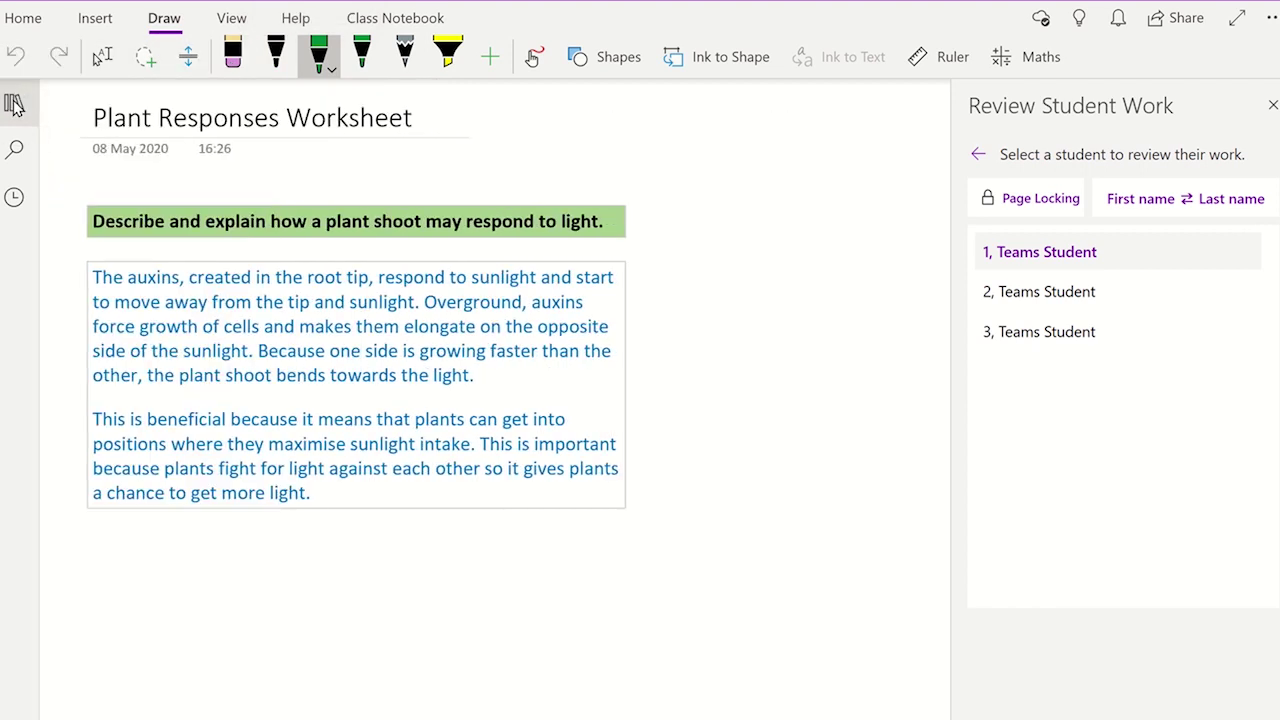
click(318, 58)
mouse_move(301, 572)
mouse_down()
mouse_move(325, 614)
mouse_move(342, 572)
mouse_up()
drag(366, 588, 368, 612)
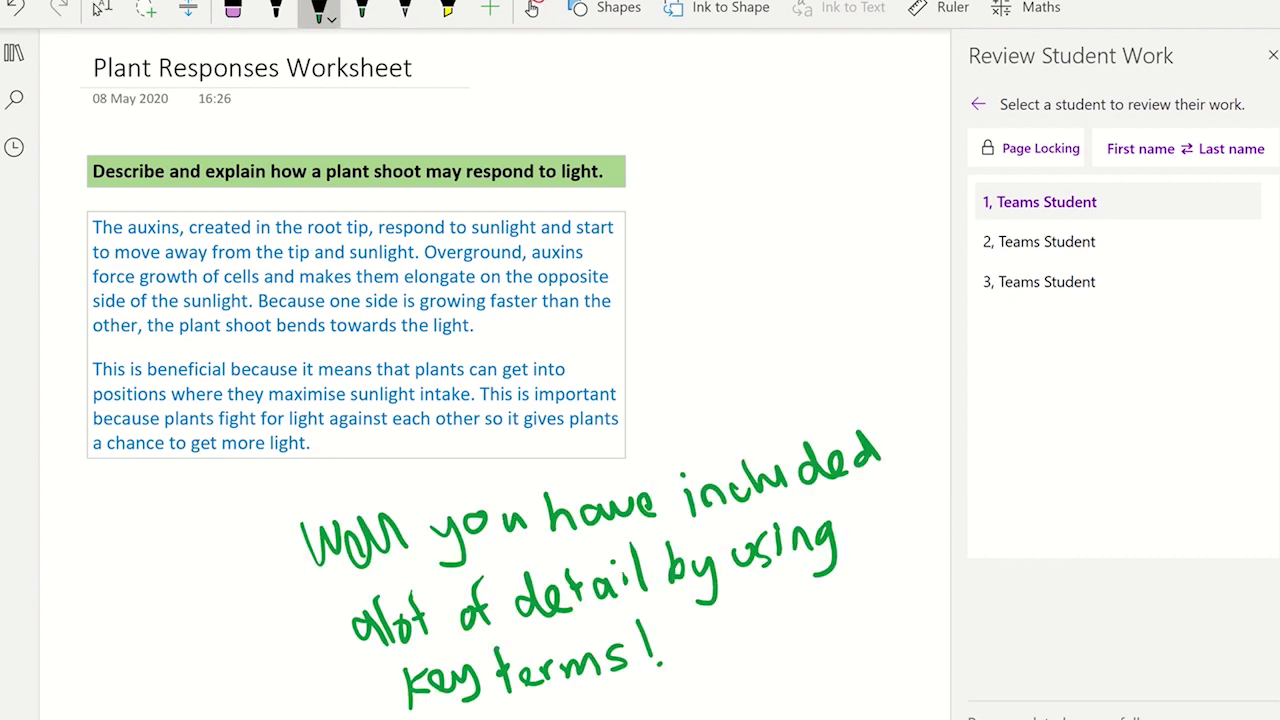
Set the highlighter to Pink and highlight 'auxins' and 'elongate' in the answer
click(447, 8)
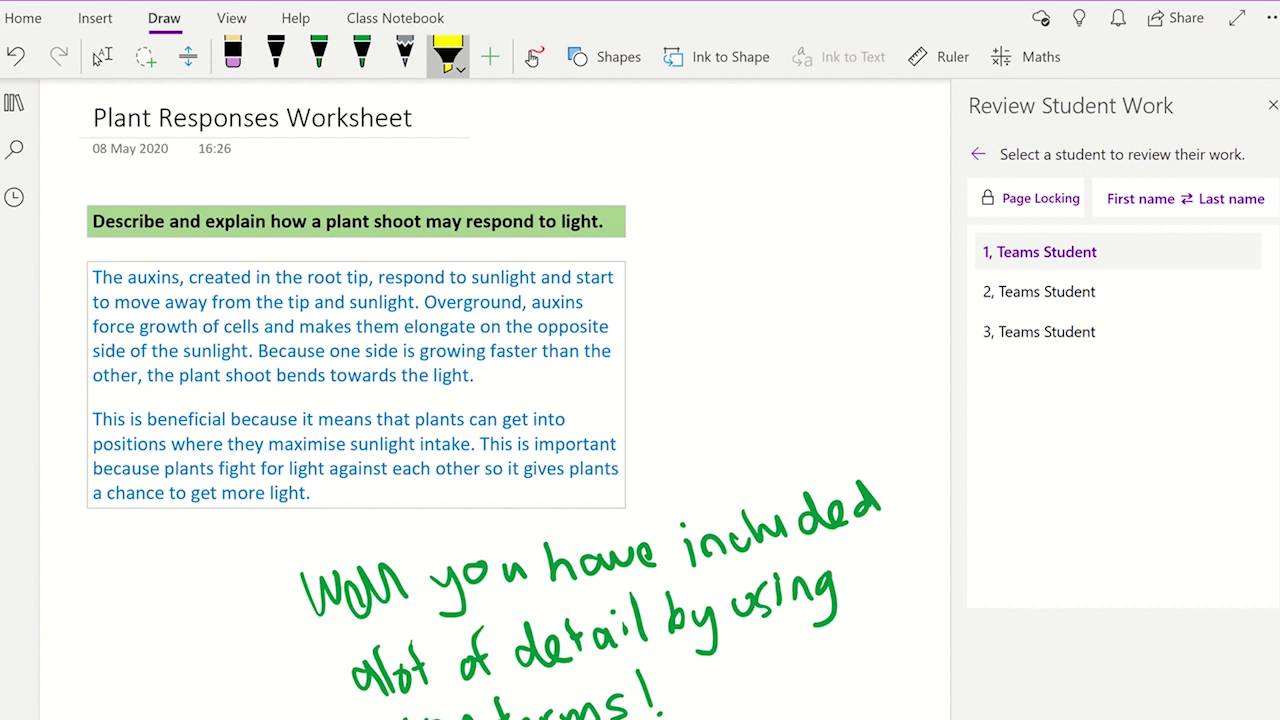
click(447, 56)
click(589, 197)
drag(128, 277, 188, 277)
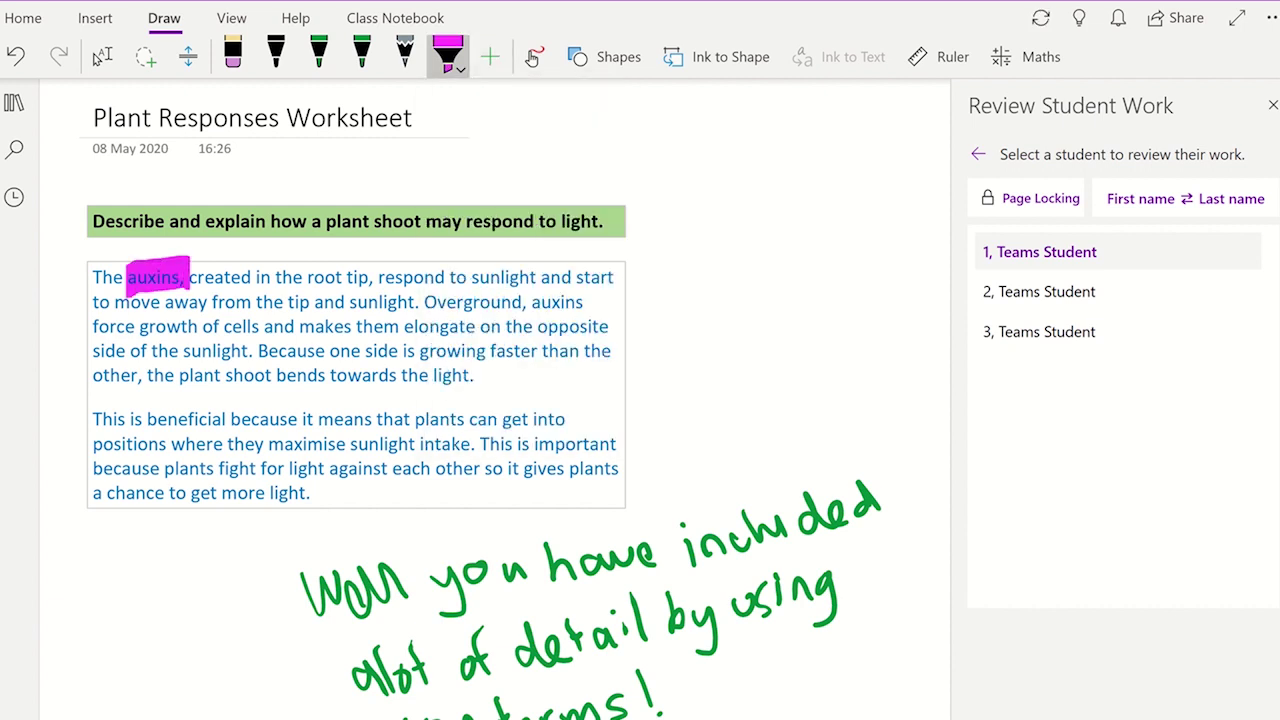
drag(402, 326, 488, 327)
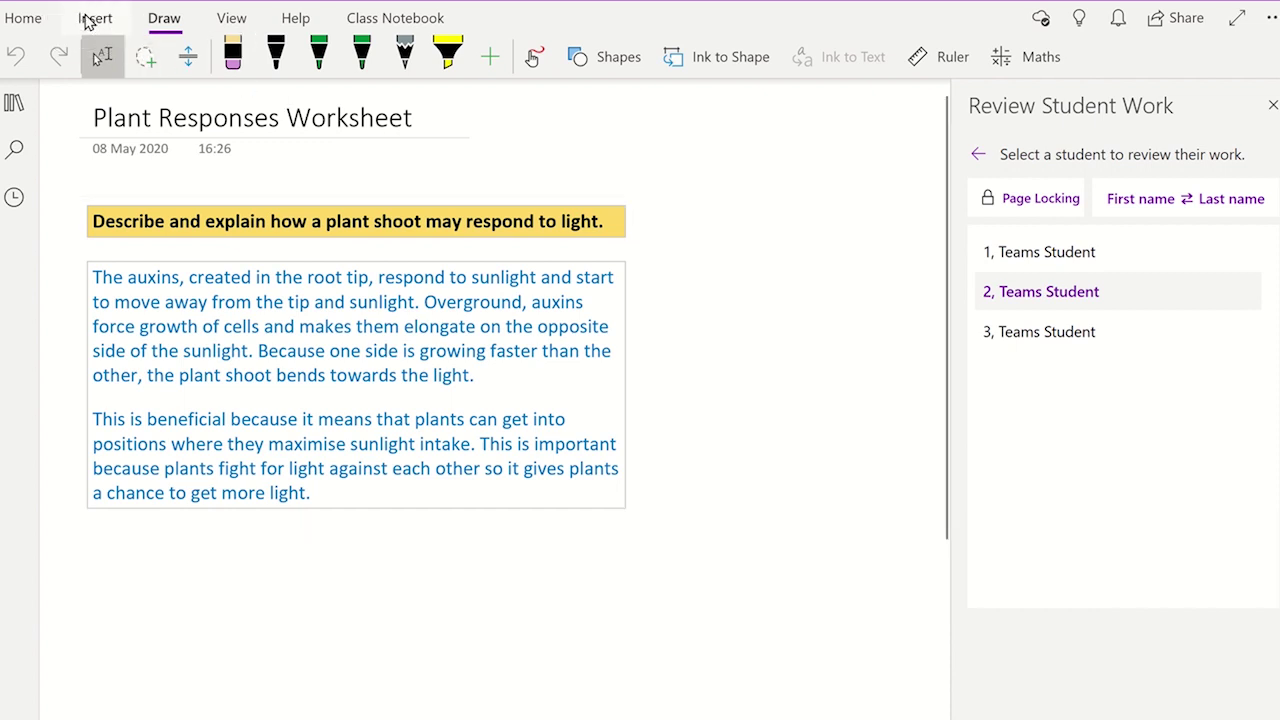
Start an audio recording on Student 2's page and switch to the yellow highlighter
click(92, 18)
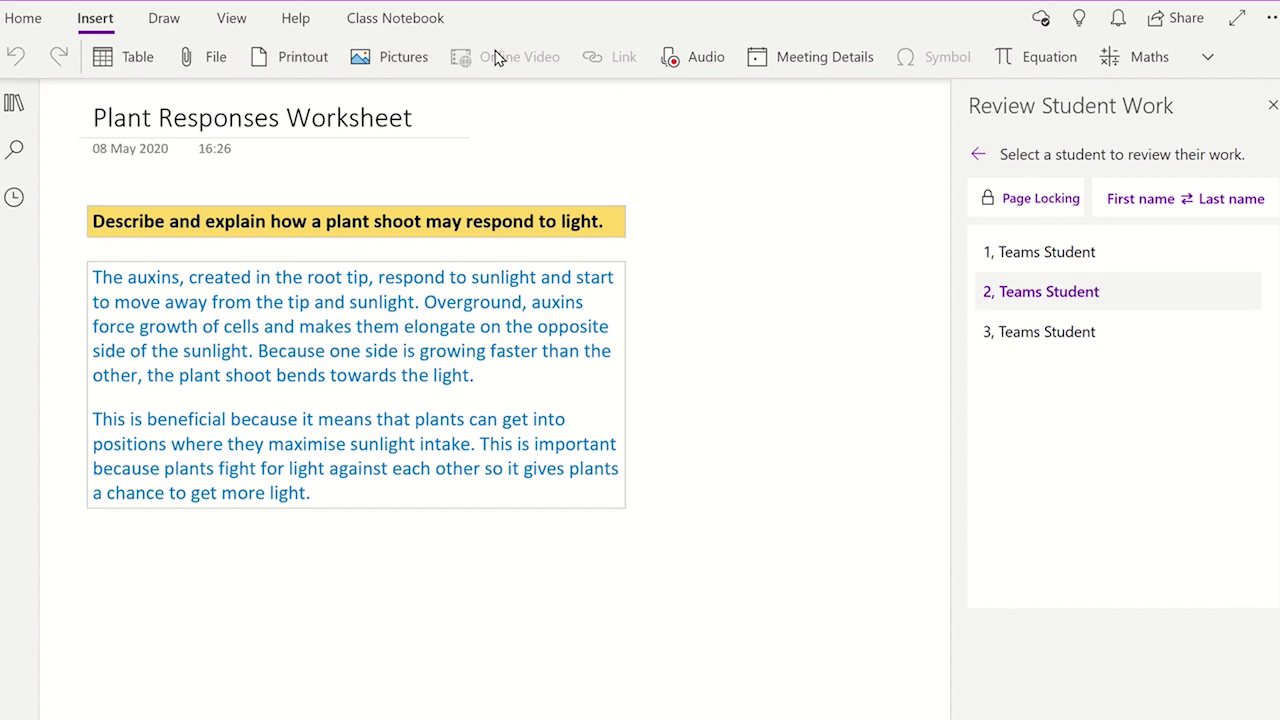
click(680, 60)
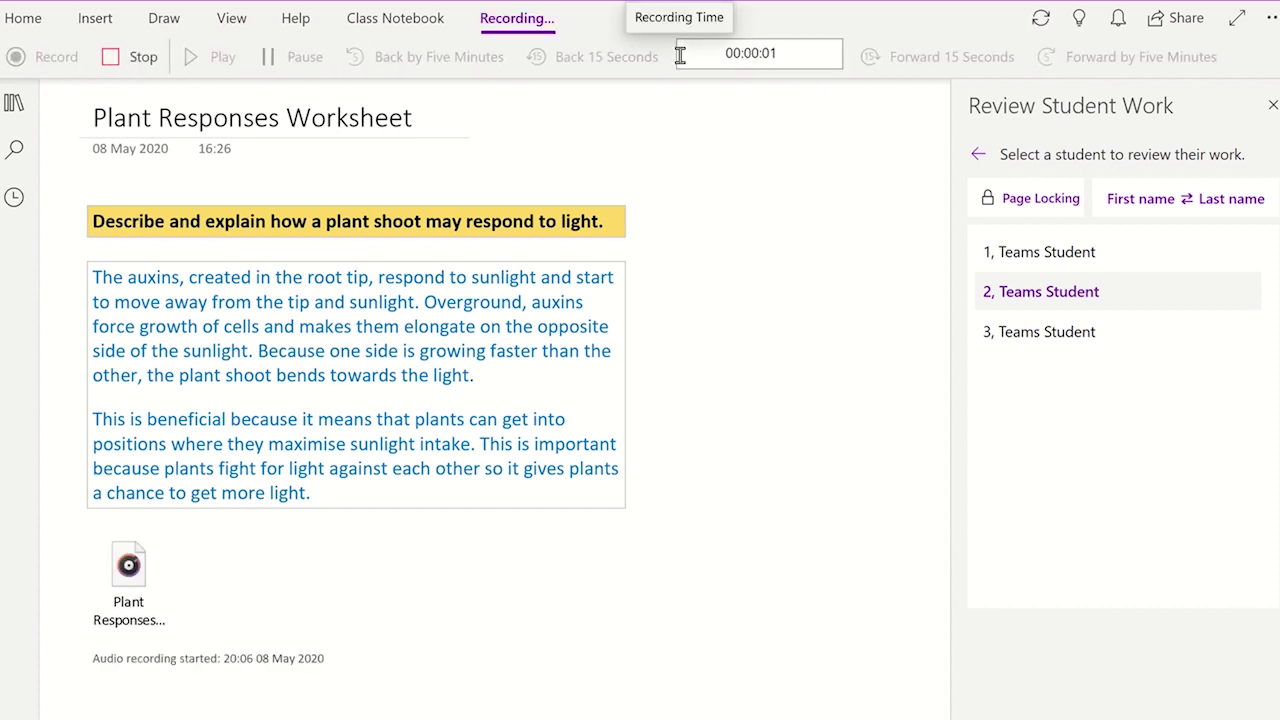
click(164, 20)
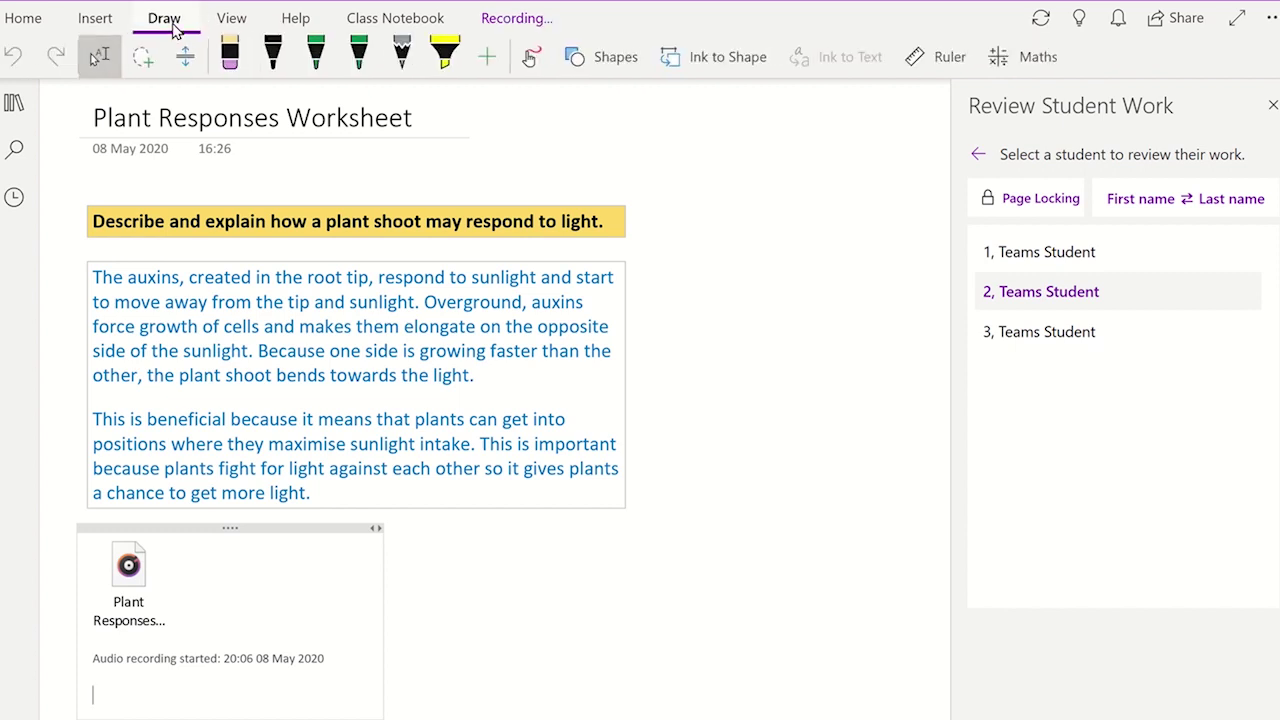
click(449, 58)
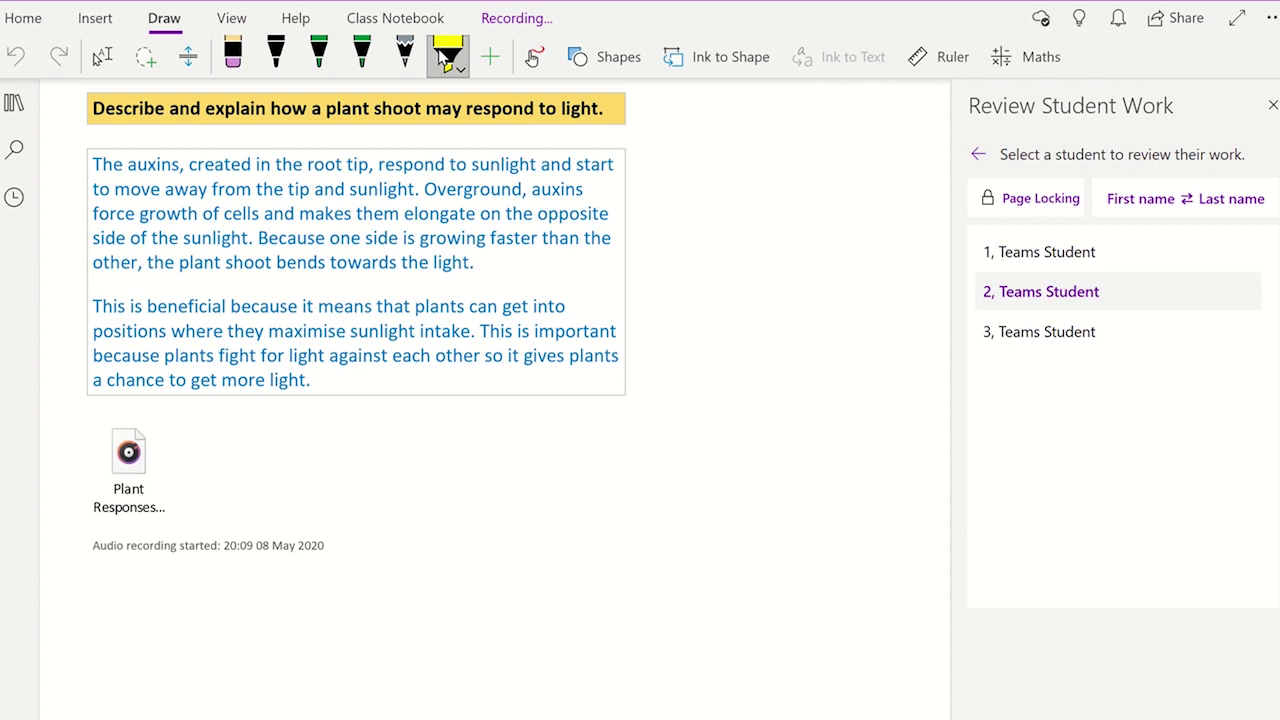
Highlight 'auxins' and 'maximise sunlight intake' in yellow, then stop the 42-second recording
drag(110, 164, 188, 165)
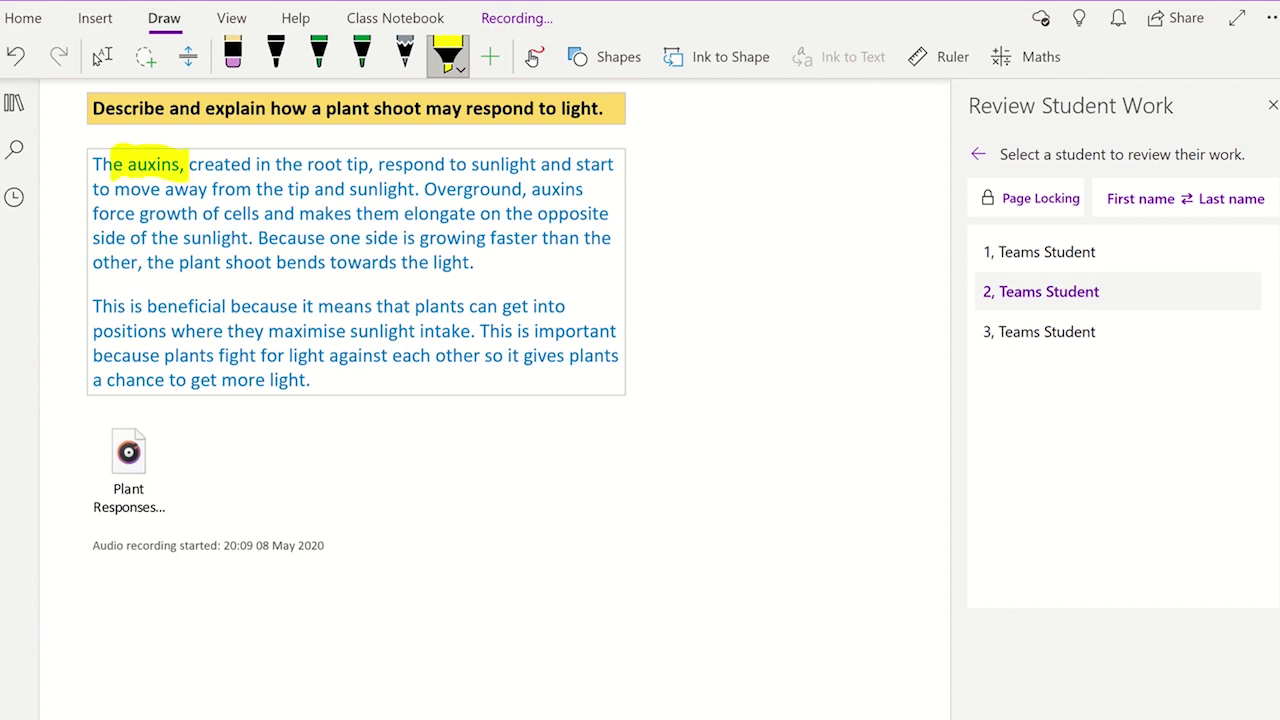
drag(252, 331, 478, 328)
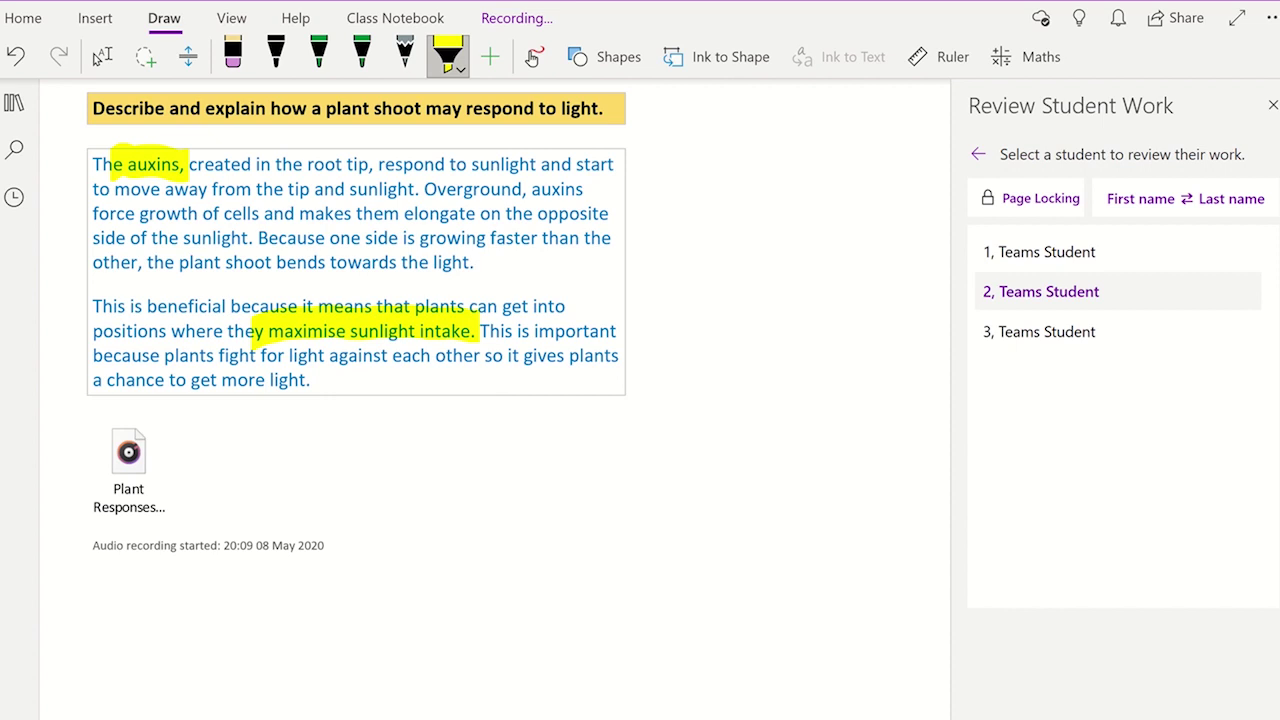
click(100, 56)
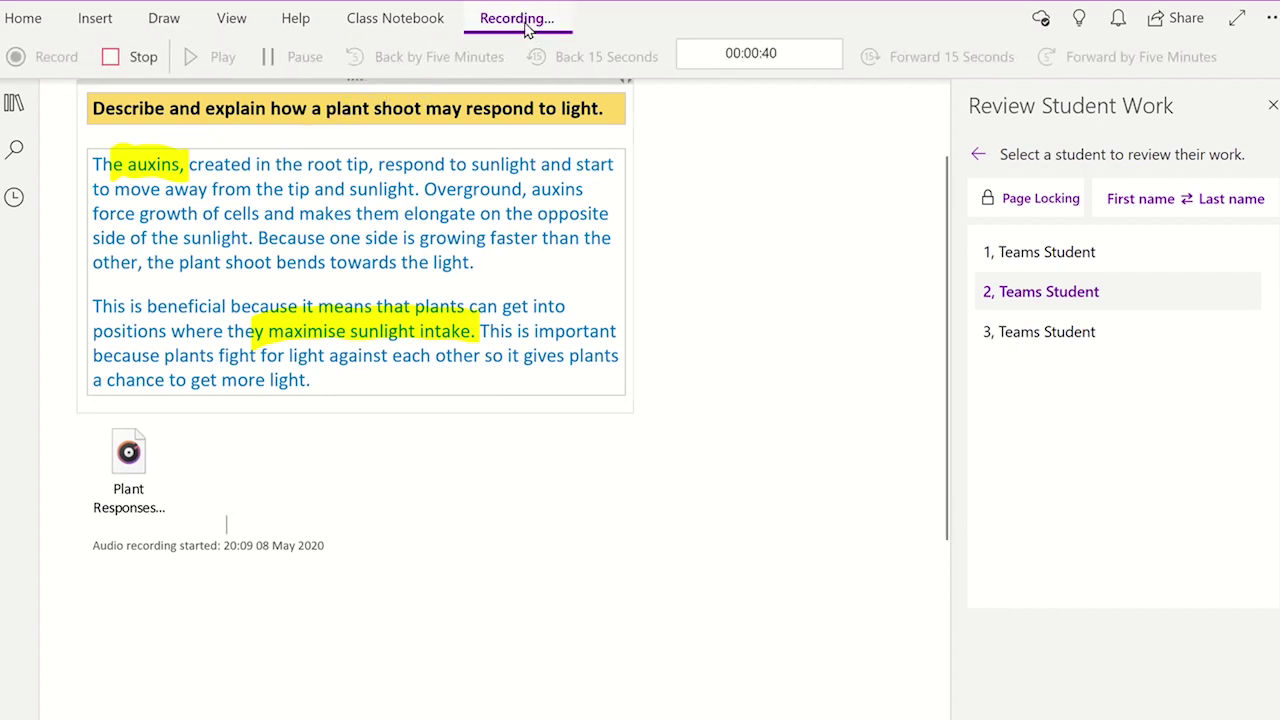
click(132, 58)
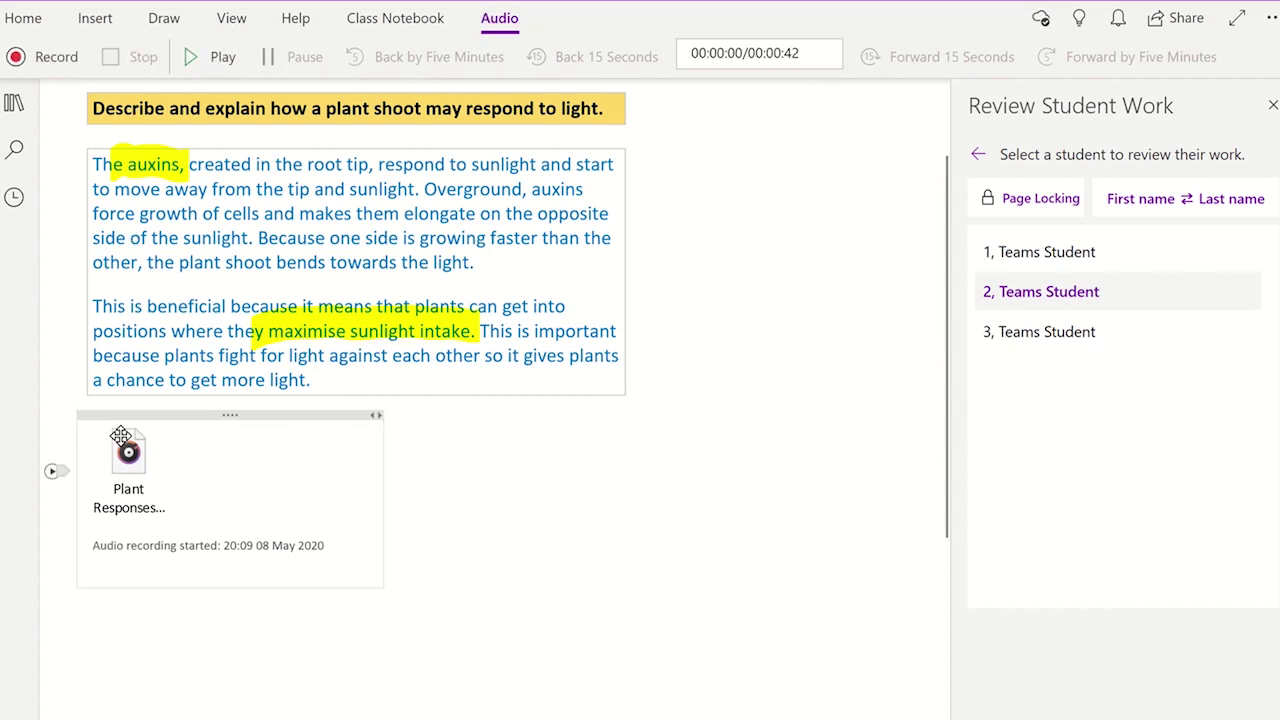
Play back the recorded audio comment on Student 2's worksheet
click(52, 471)
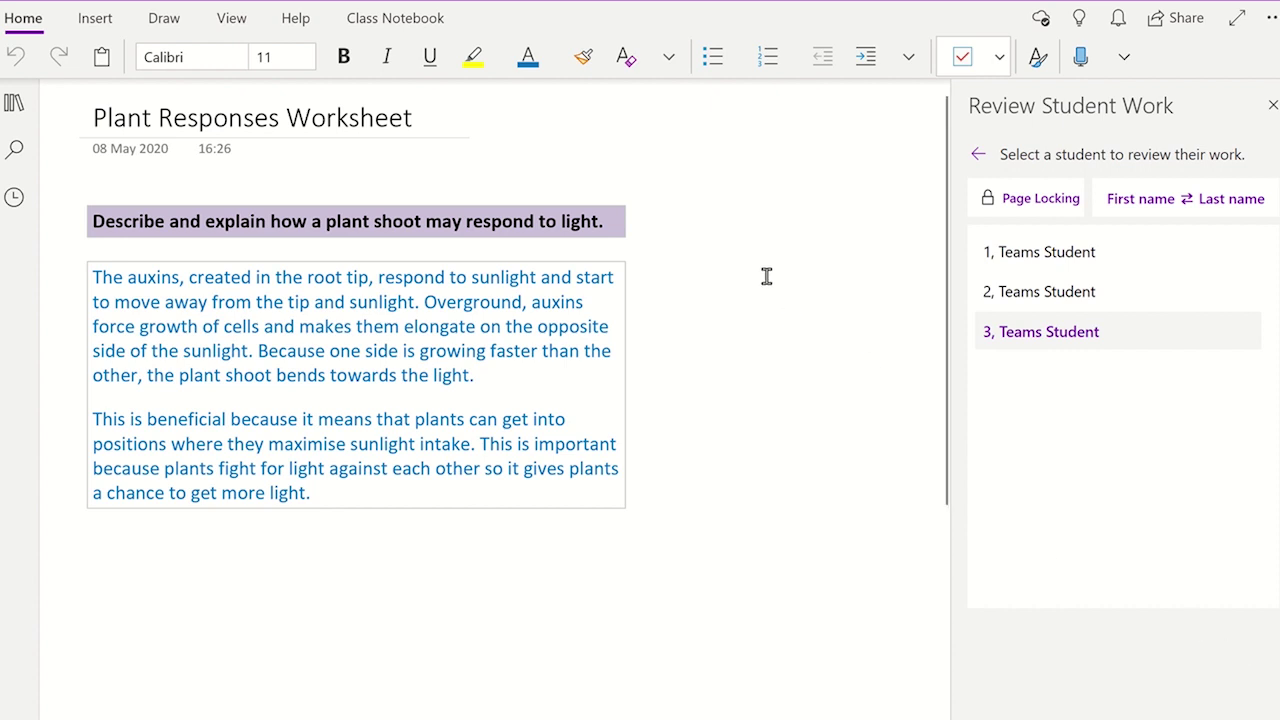
Open the Stickers pane from the Insert tab's overflow options
click(94, 22)
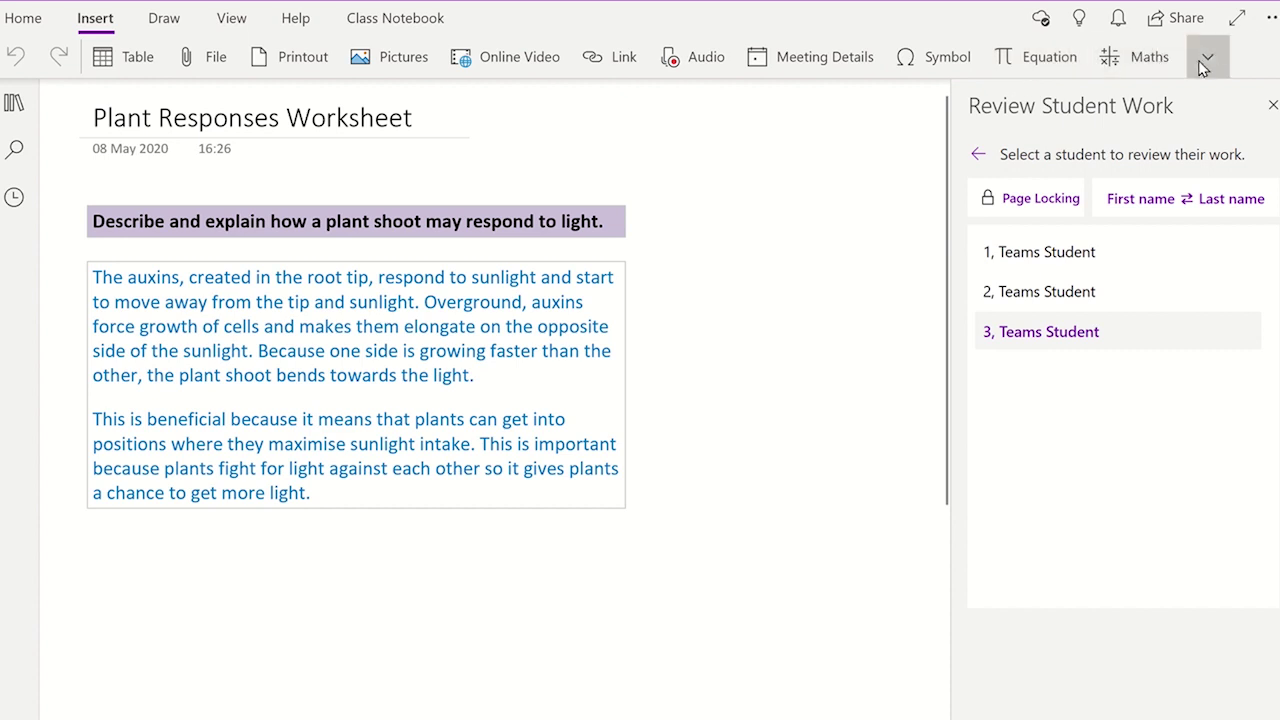
click(1209, 62)
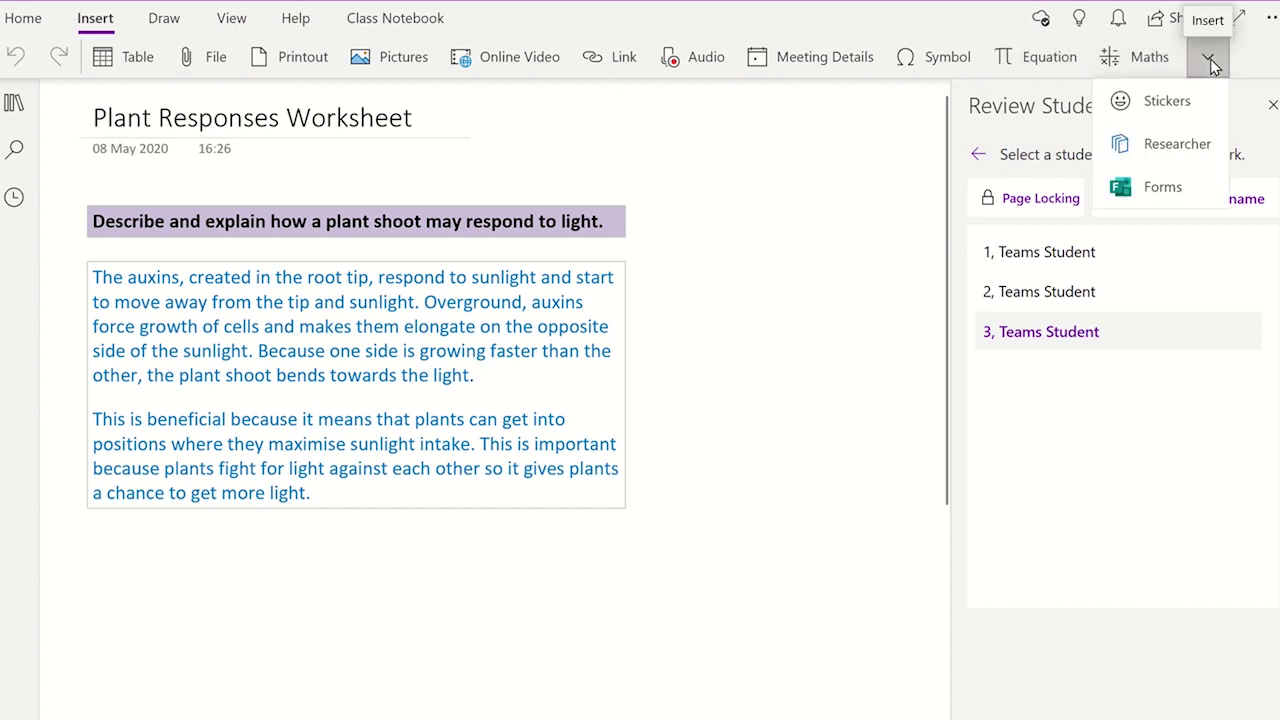
click(1163, 102)
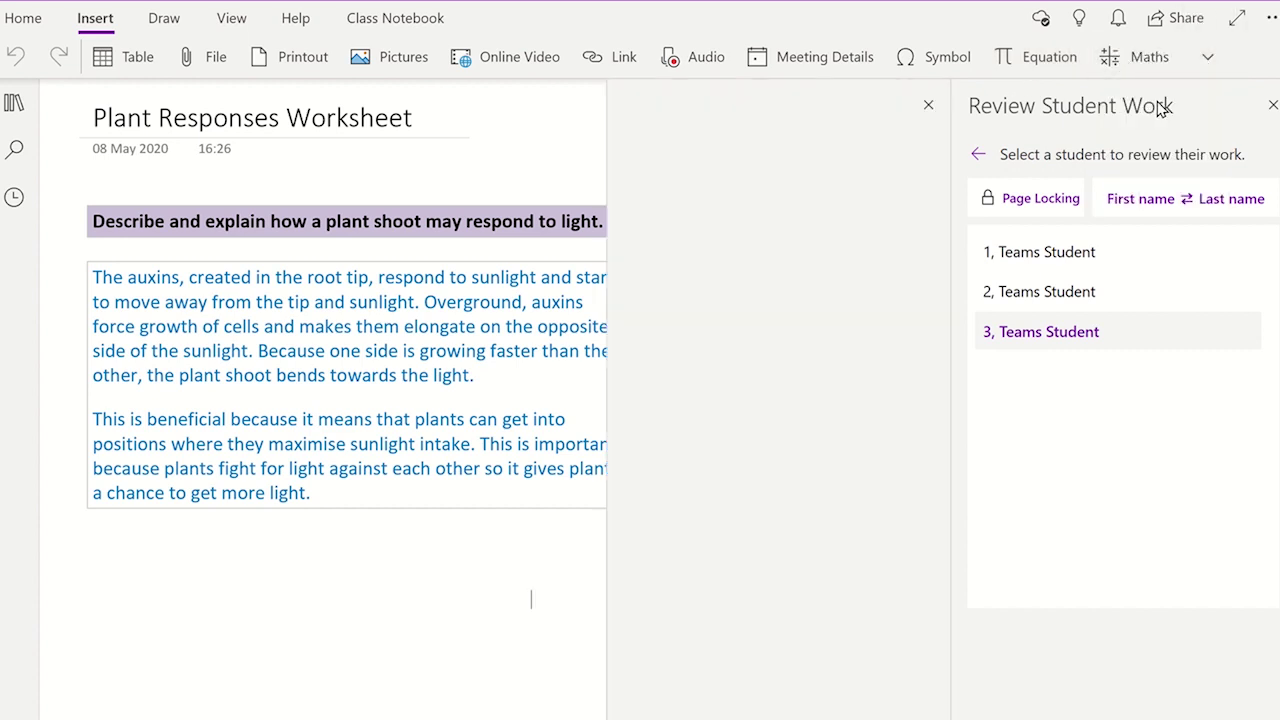